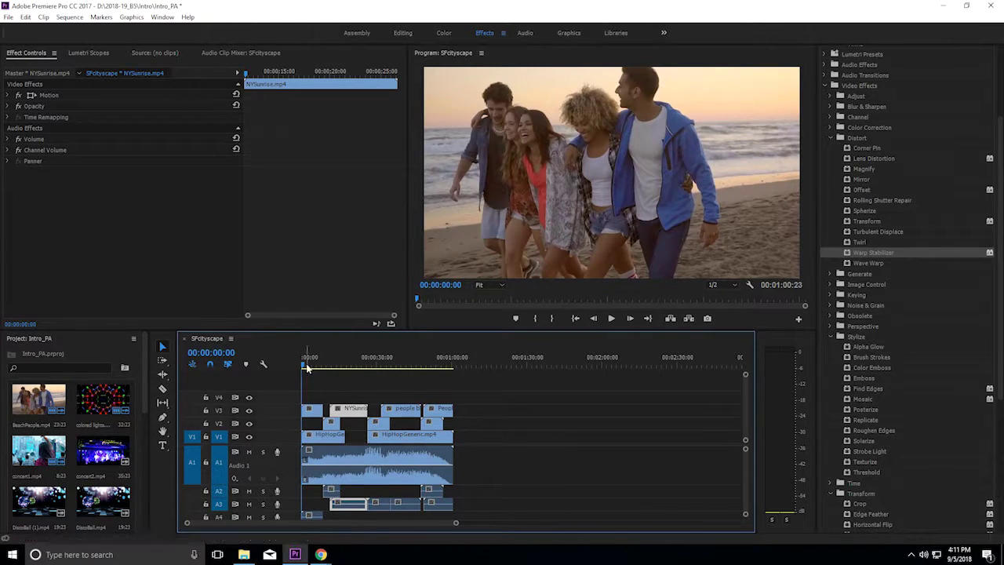
Step: Scrub the sequence opening and drop the people blury clip from V3 onto V2
left_click_drag(303, 361, 344, 345)
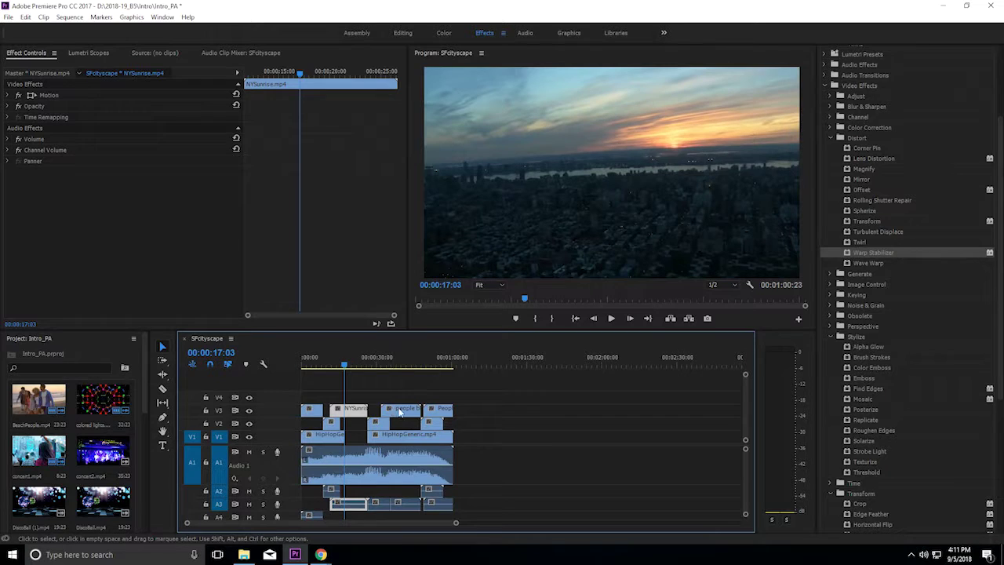
left_click_drag(401, 410, 401, 422)
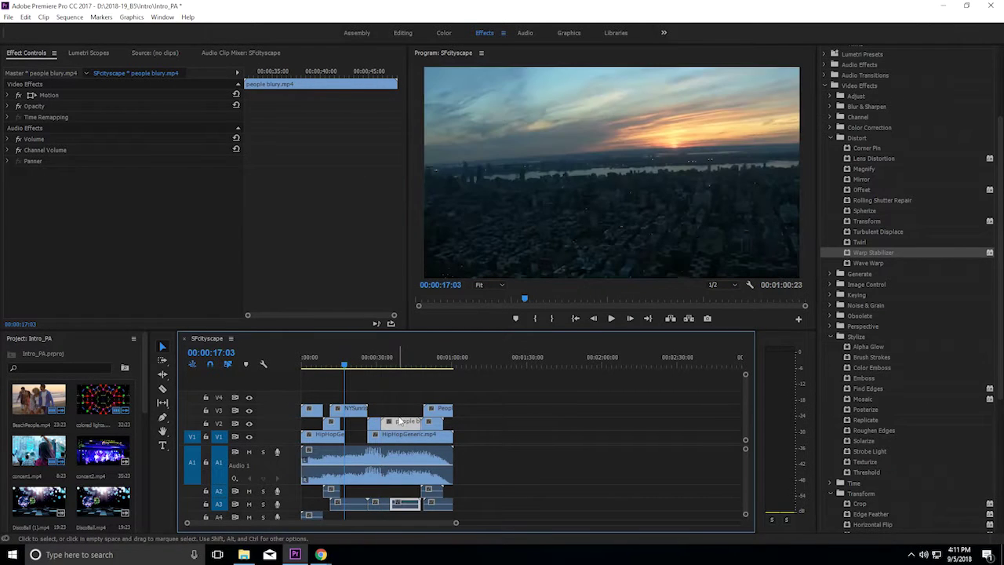
left_click_drag(344, 367, 373, 346)
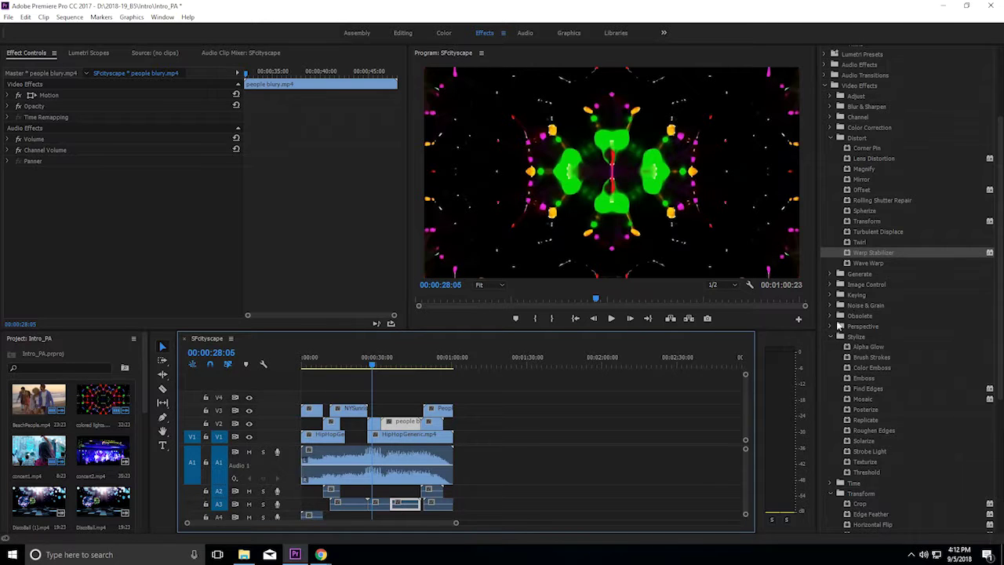
Step: Drag the 3D Motion Flip Over transition onto the cut before people blury on V2
left_click(823, 85)
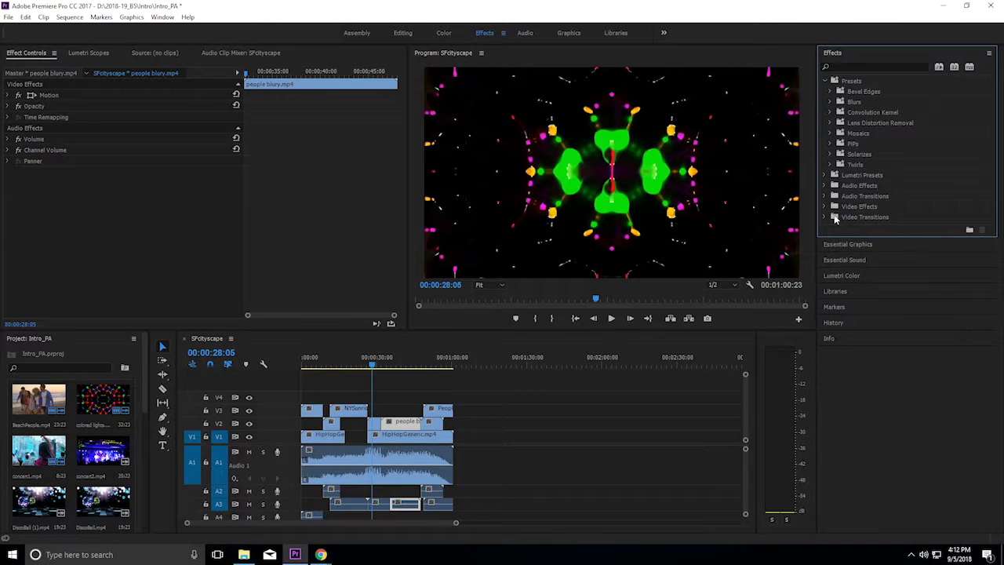
left_click(826, 217)
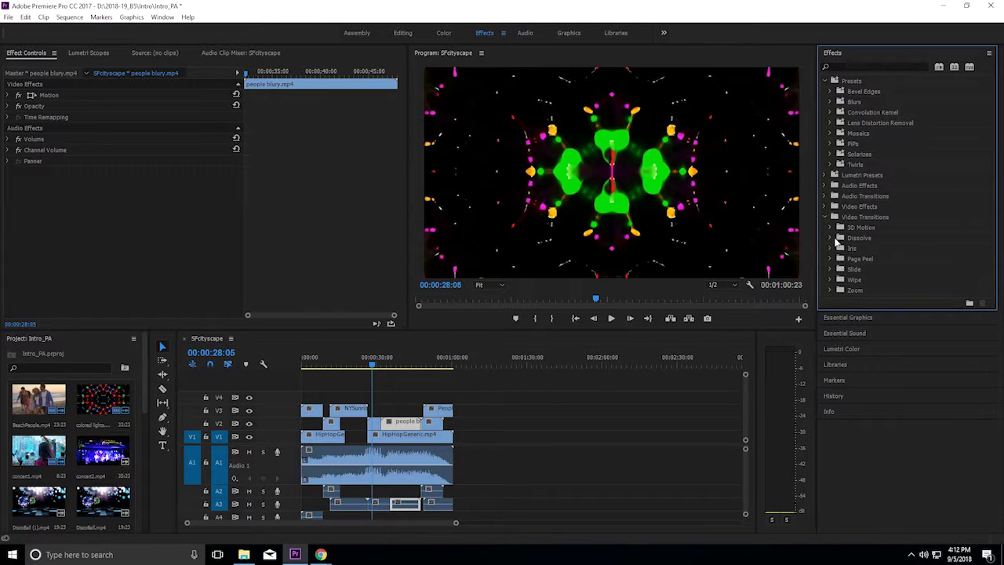
left_click(831, 227)
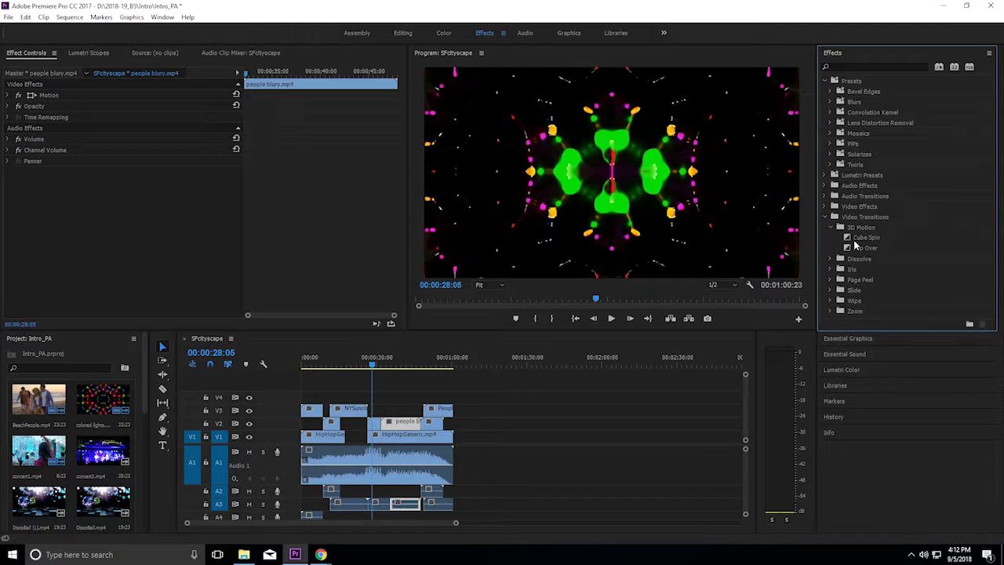
mouse_move(868, 247)
left_mouse_down()
mouse_move(466, 375)
mouse_move(380, 423)
left_mouse_up()
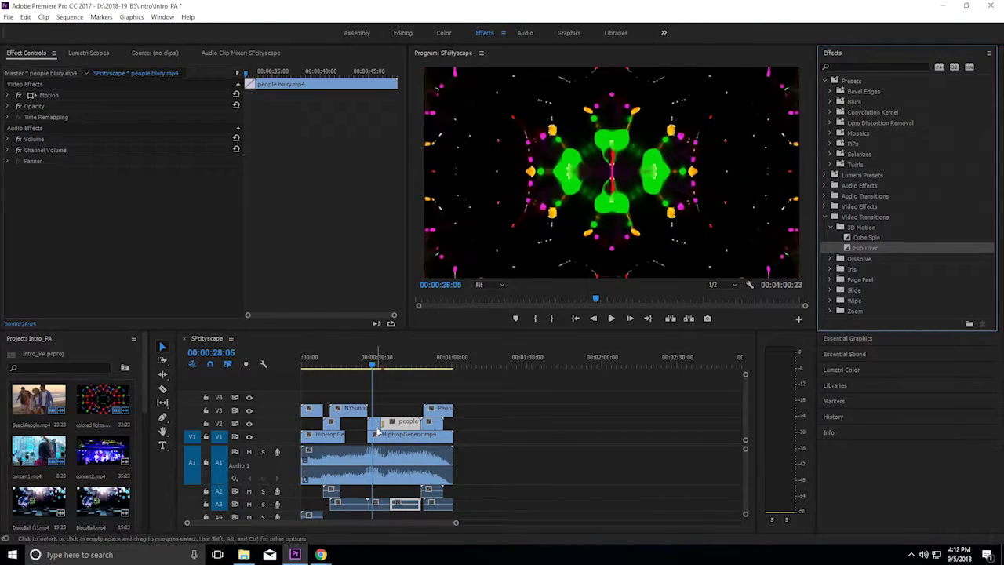
left_click_drag(380, 424, 383, 429)
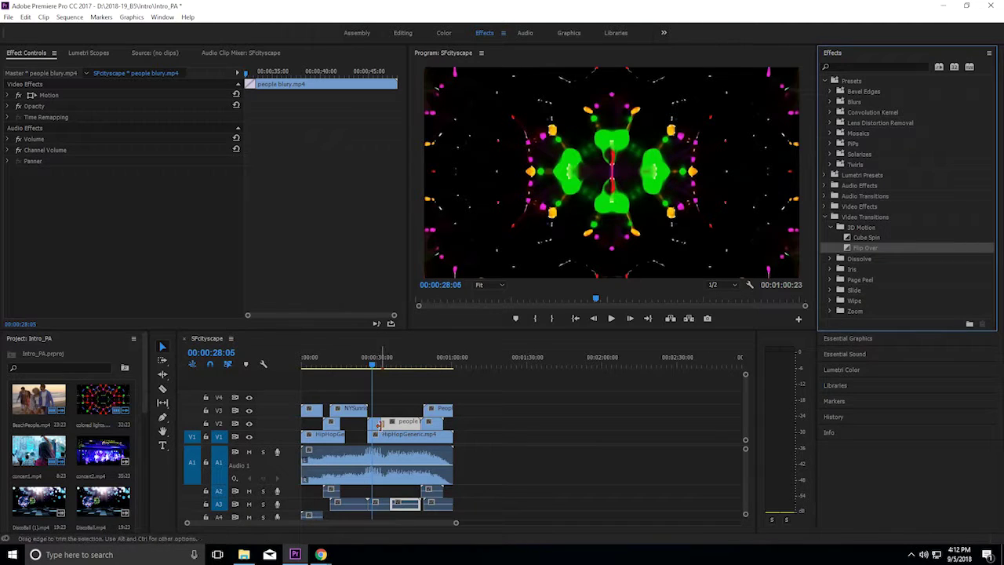
left_click(367, 374)
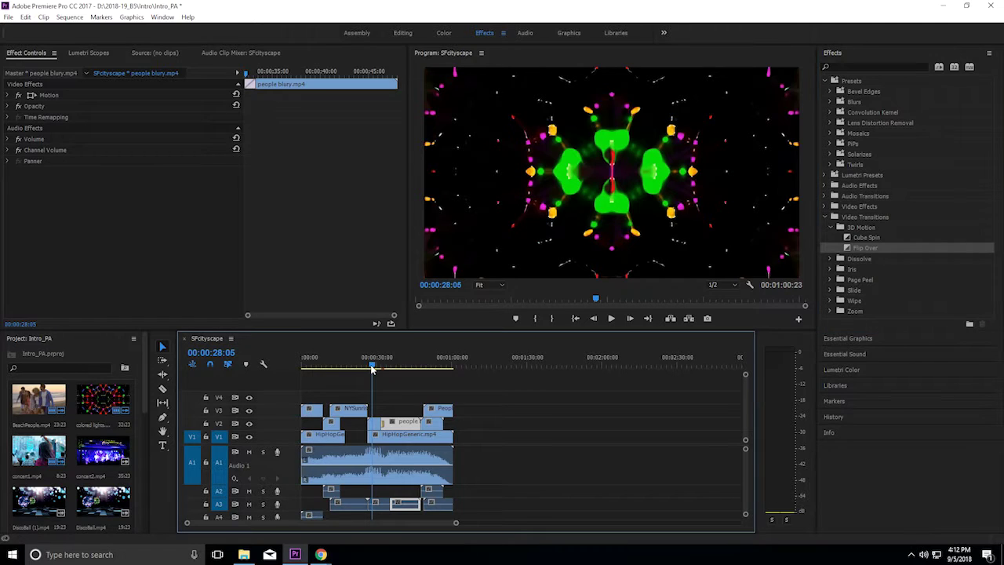
key("space")
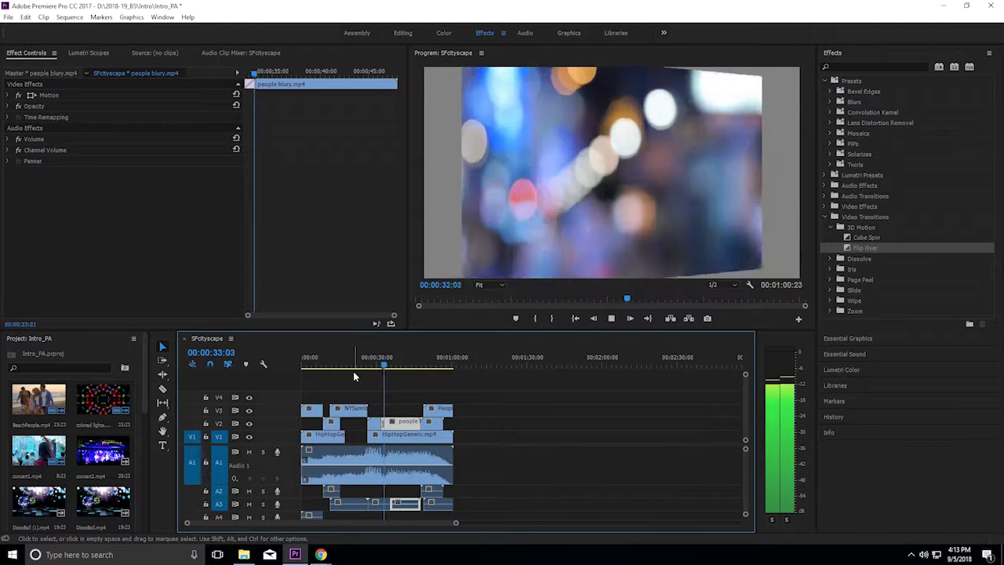
key("space")
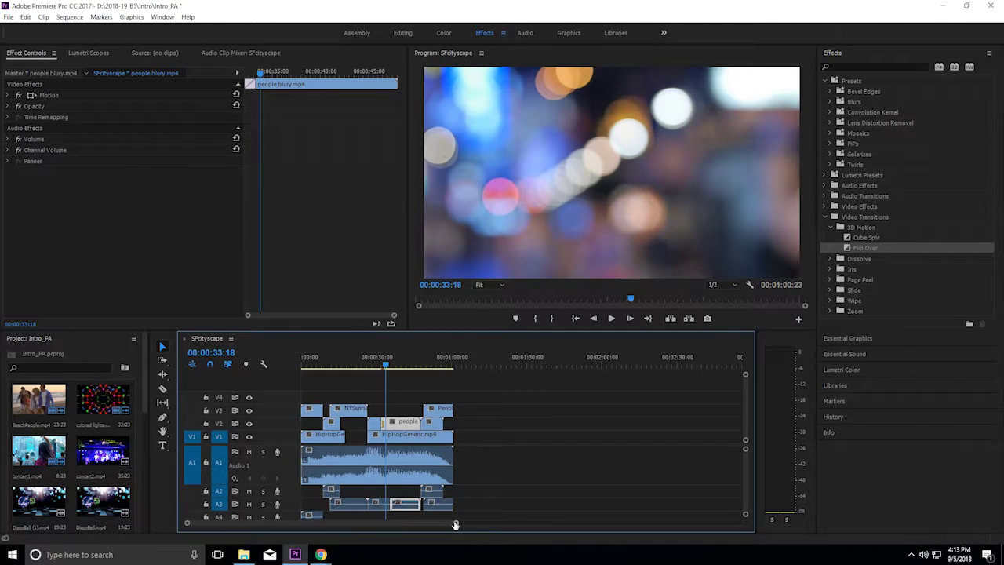
mouse_move(455, 524)
left_mouse_down()
mouse_move(436, 524)
mouse_move(500, 528)
mouse_move(439, 532)
left_mouse_up()
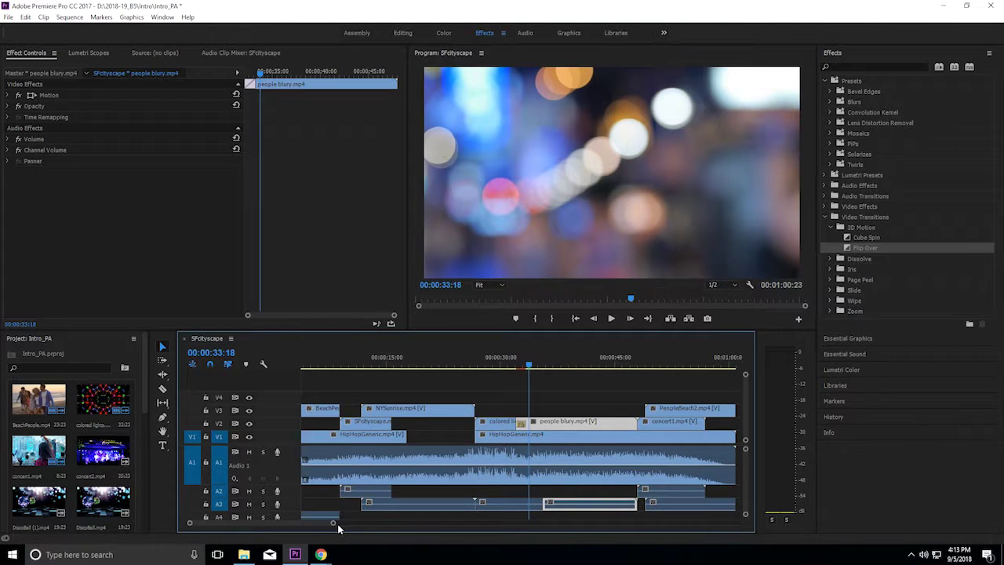
Step: Zoom in on the Flip Over transition, park the playhead before it, and select it
left_click_drag(333, 524, 285, 523)
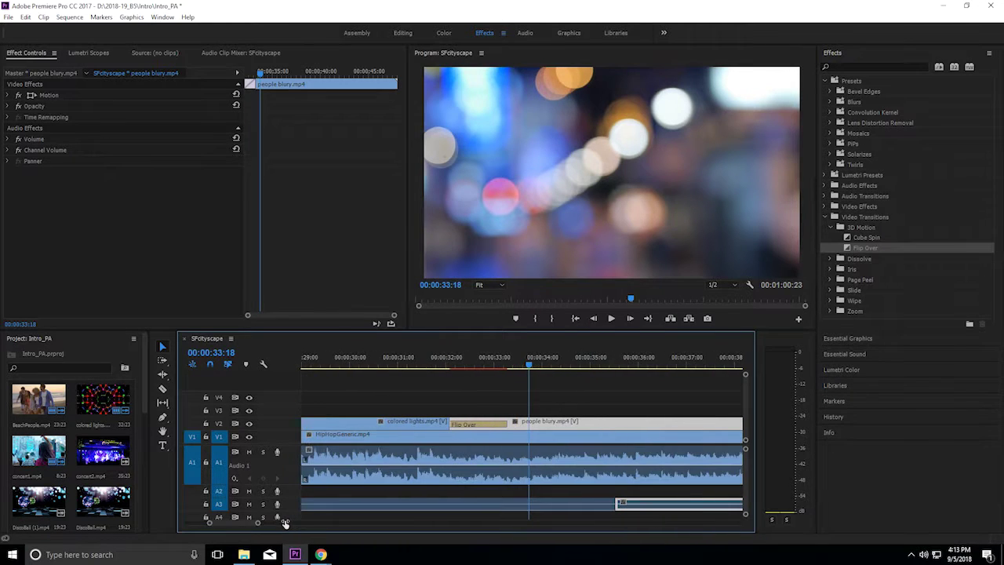
left_click(528, 367)
left_click_drag(528, 369, 508, 361)
left_click(472, 424)
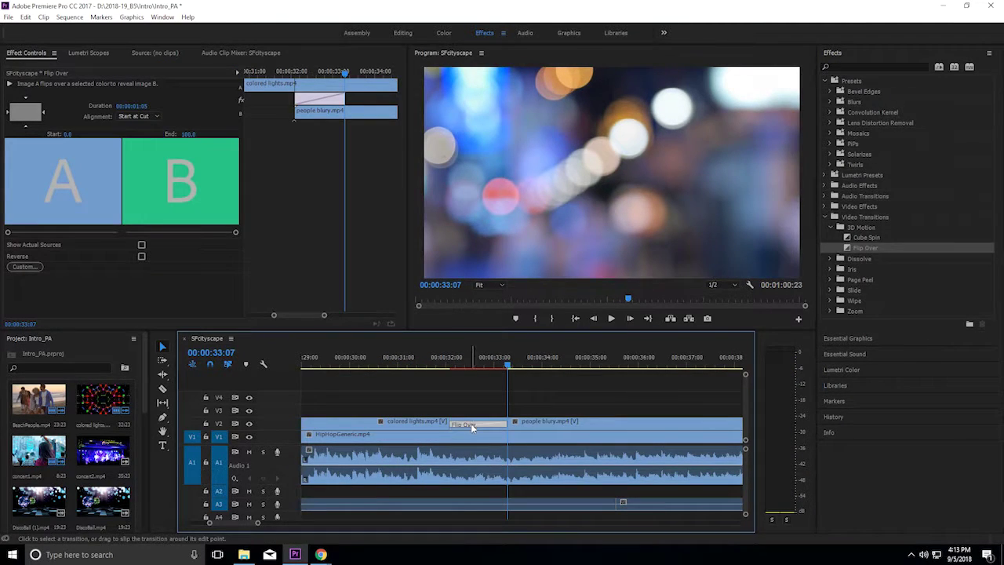
Step: Set the Flip Over transition's Alignment to Center at Cut in Effect Controls
left_click(35, 55)
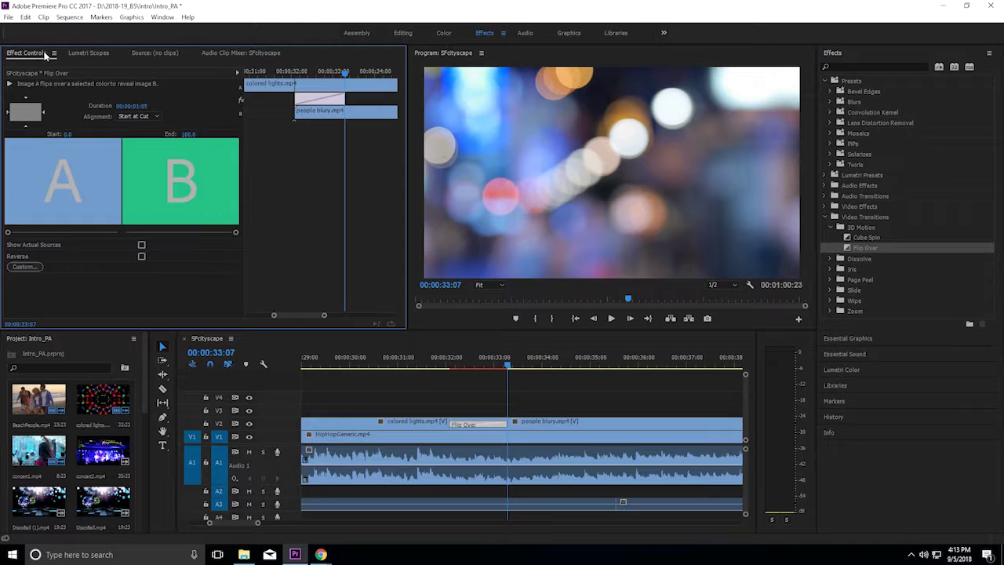
left_click(156, 116)
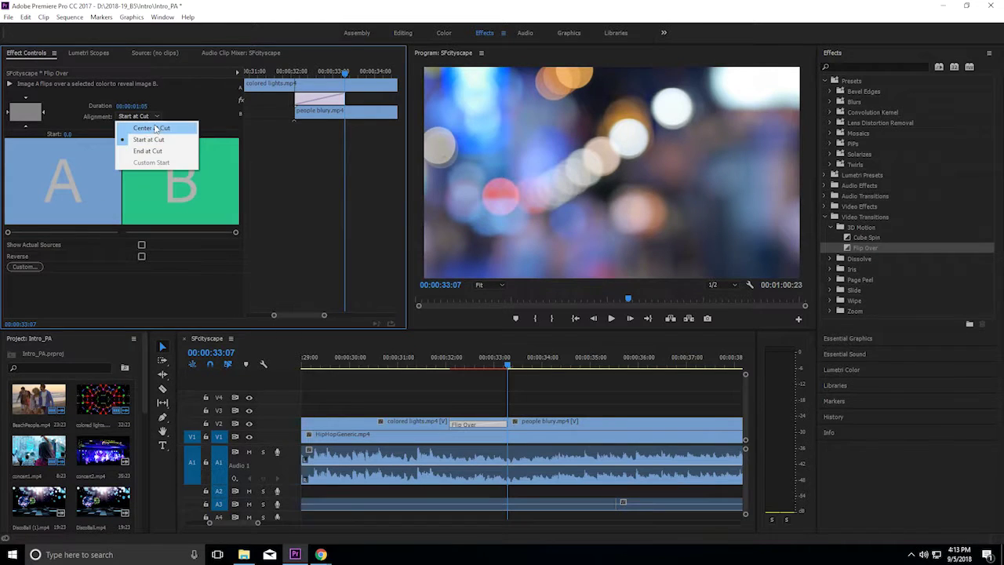
left_click(158, 128)
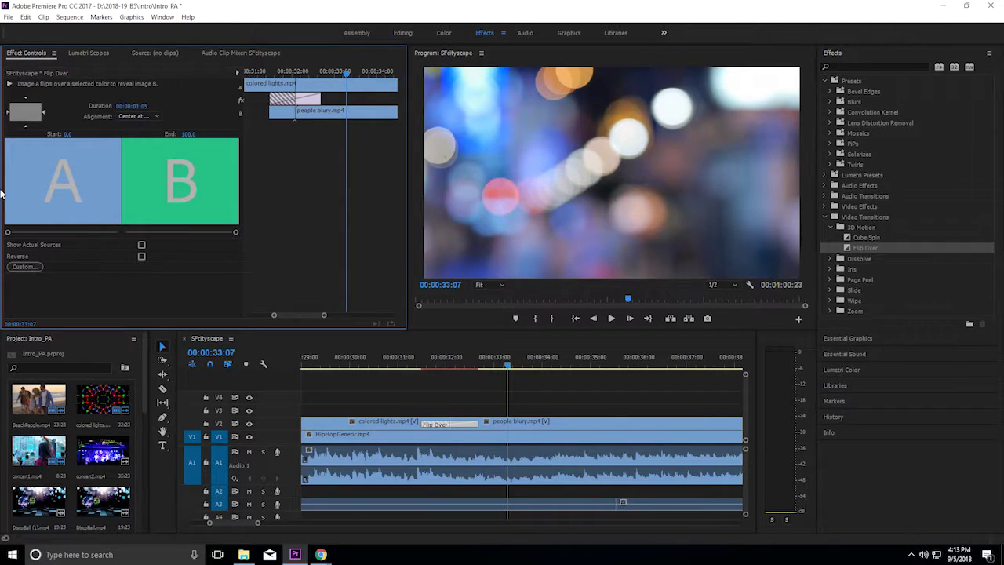
Step: Preview the Flip Over A-to-B flip and lengthen its duration to 00:00:02:18
left_click_drag(8, 234, 4, 212)
mouse_move(234, 234)
left_mouse_down()
mouse_move(166, 233)
mouse_move(235, 233)
left_mouse_up()
left_click_drag(145, 110, 159, 106)
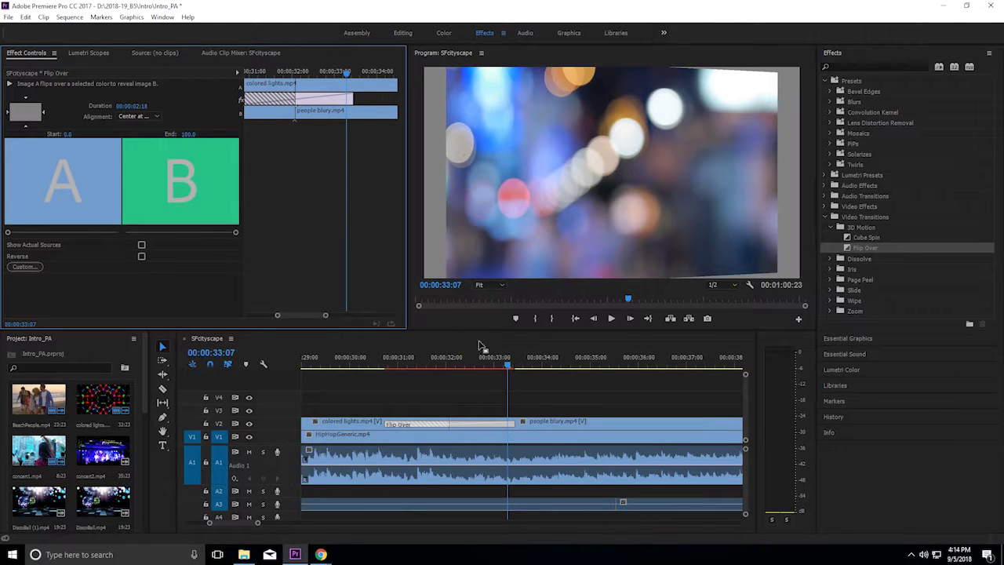
Step: Play back the lengthened transition from just before it starts
left_click(390, 358)
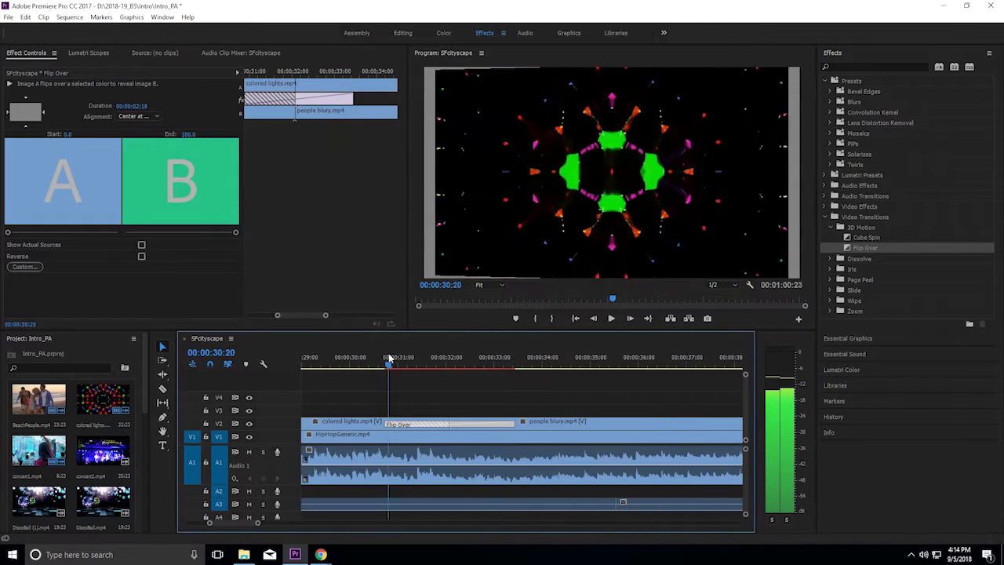
left_click(383, 360)
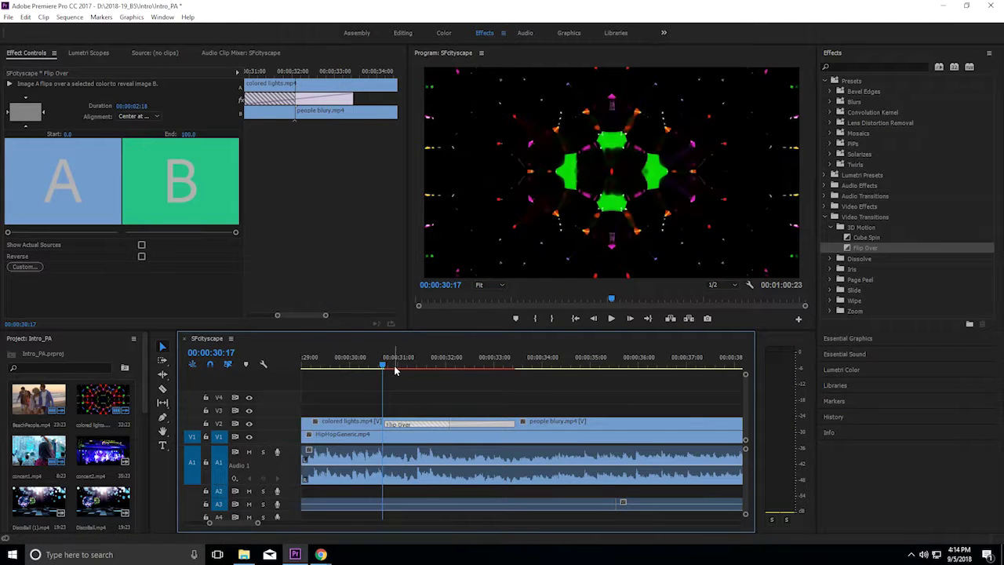
left_click(352, 363)
key("space")
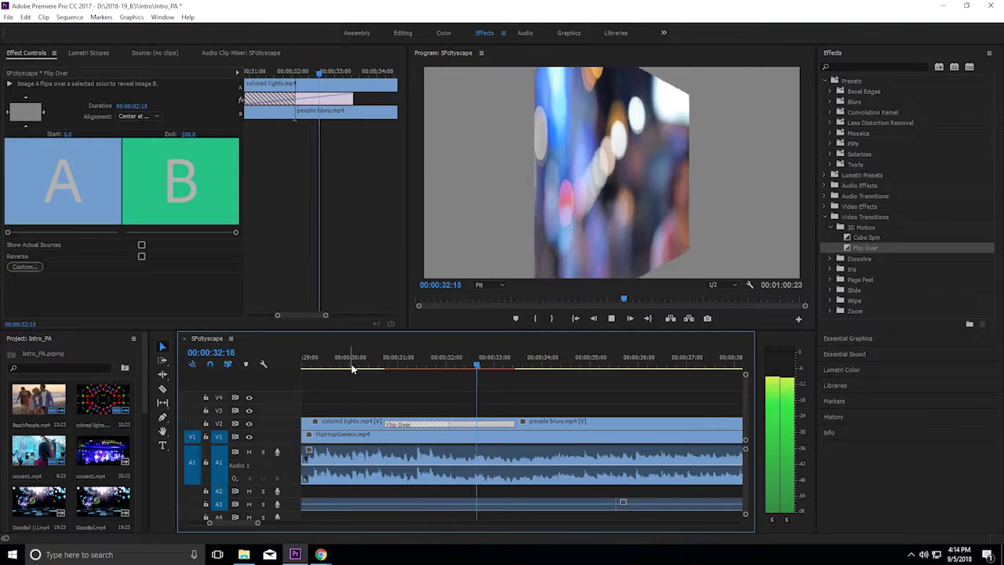
key("space")
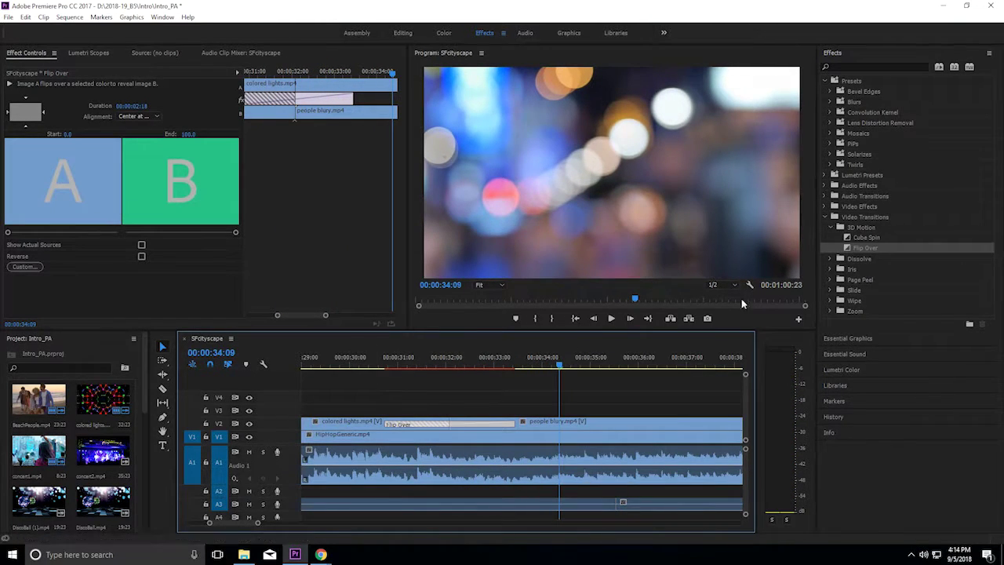
Step: Zoom out to the full sequence, select the NYSunrise start cut at 00:00:11:02, and deselect Flip Over
left_click_drag(258, 525, 384, 529)
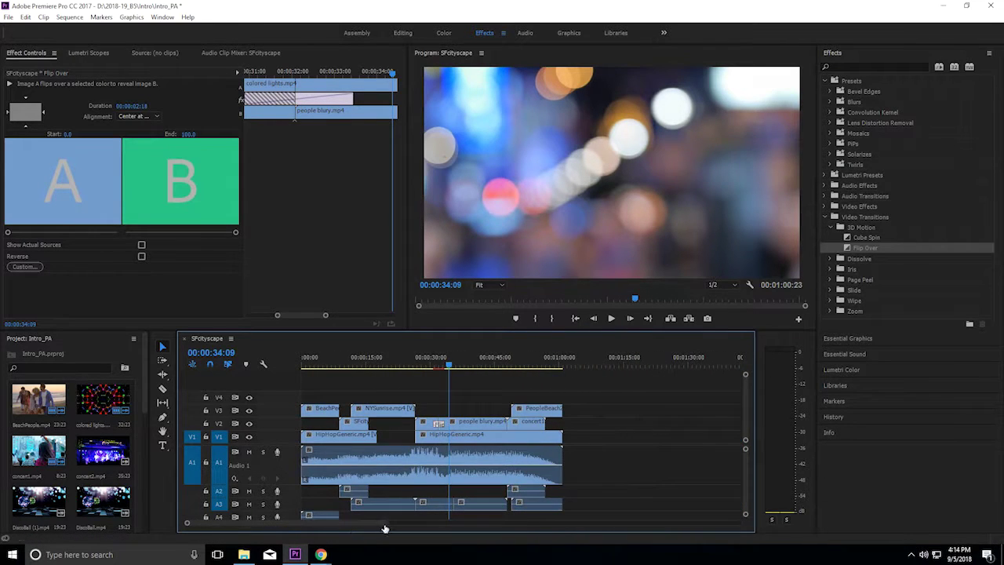
left_click(353, 409)
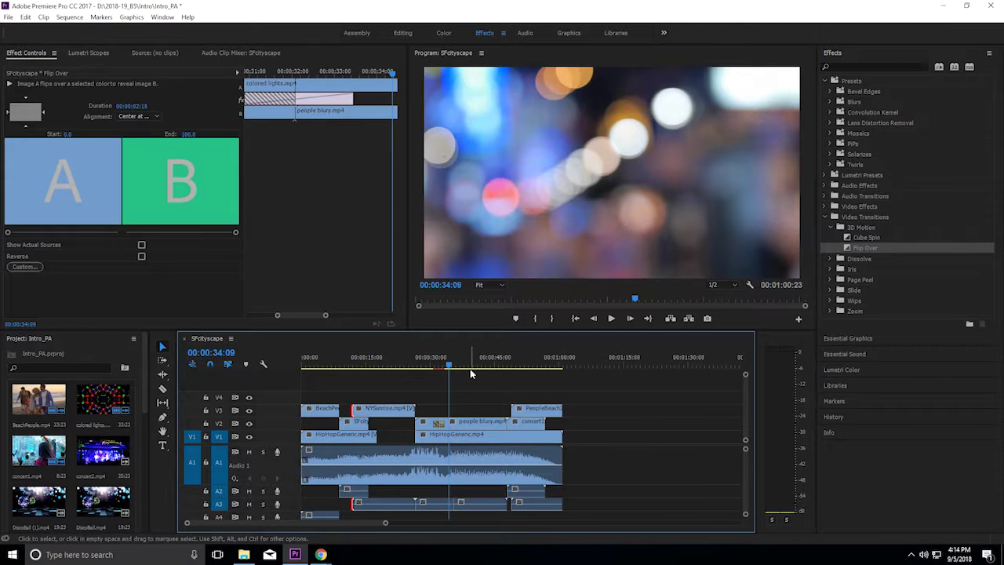
left_click_drag(450, 366, 349, 361)
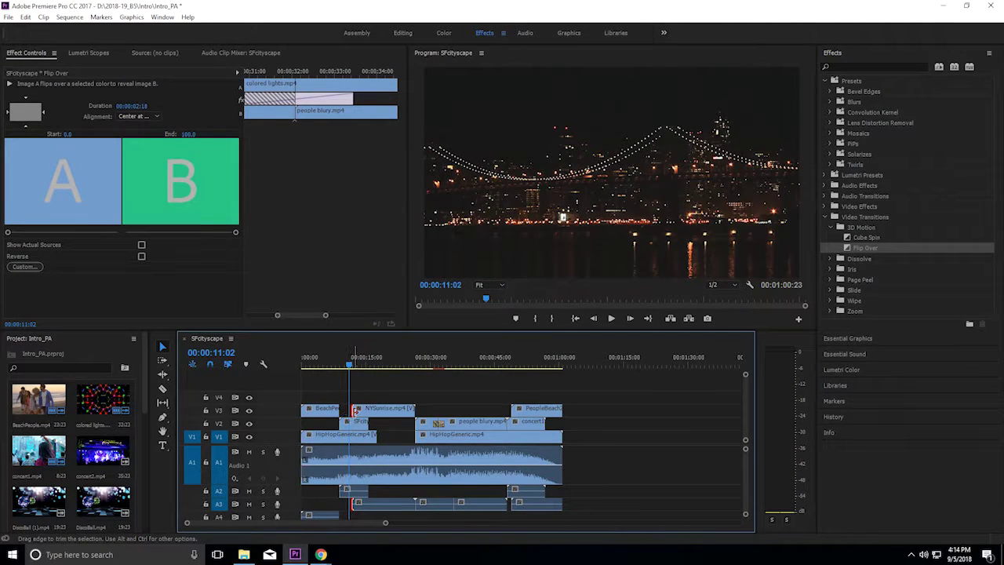
left_click(337, 389)
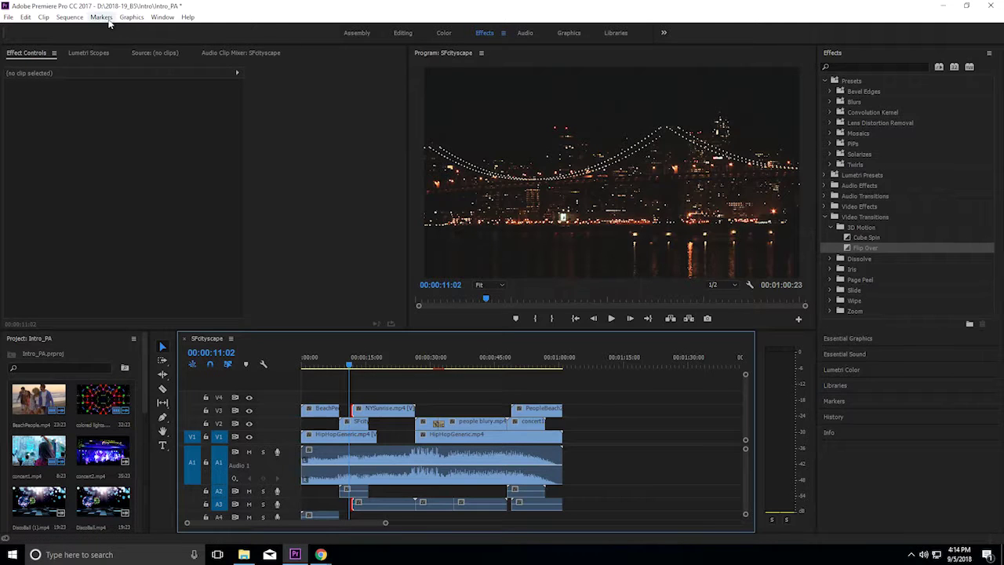
left_click(70, 17)
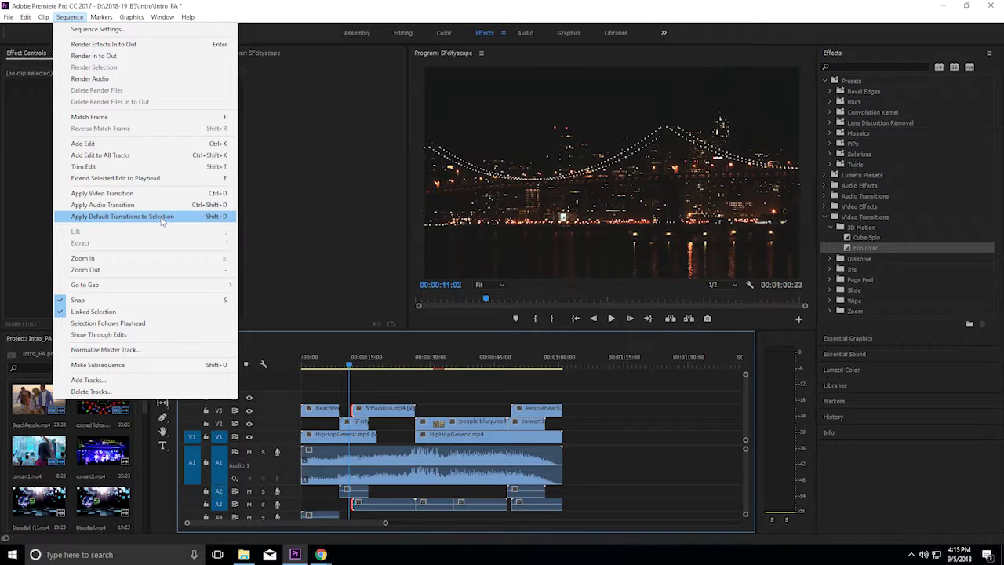
Step: Apply the default transition to the selected NYSunrise.mp4 edge from the Sequence menu
left_click(161, 218)
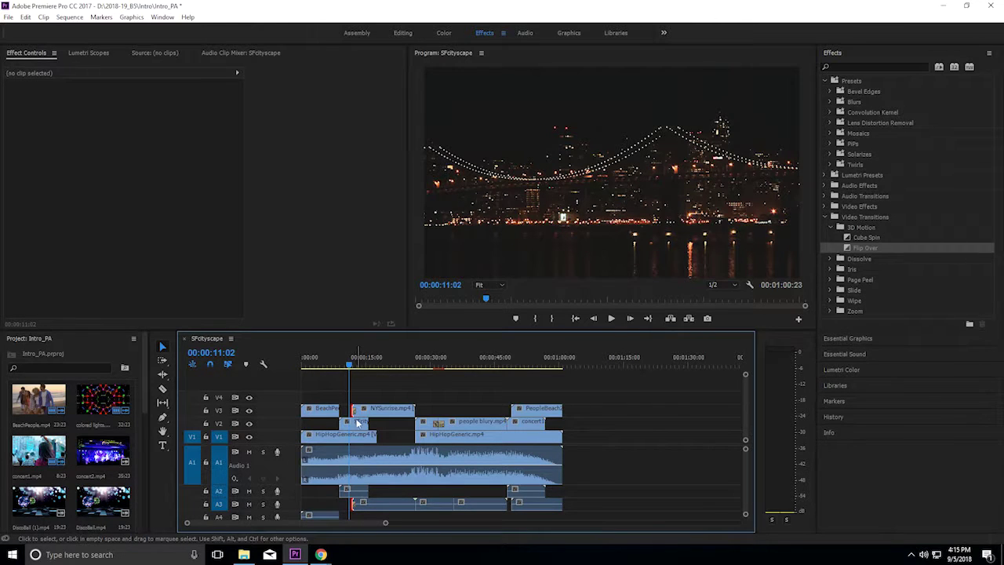
Step: Play back the new default transition on NYSunrise twice from just before it
left_click_drag(353, 365, 346, 366)
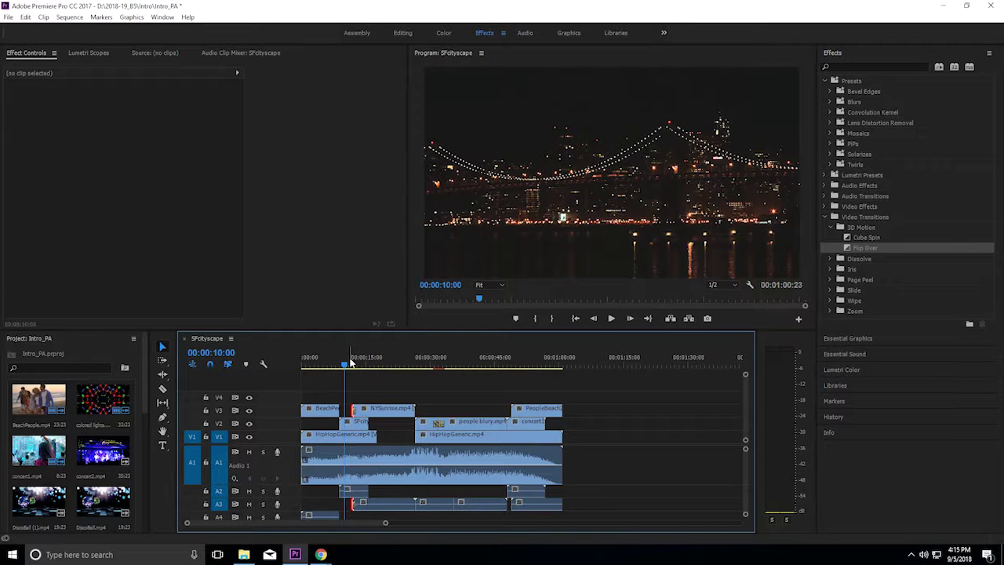
key("space")
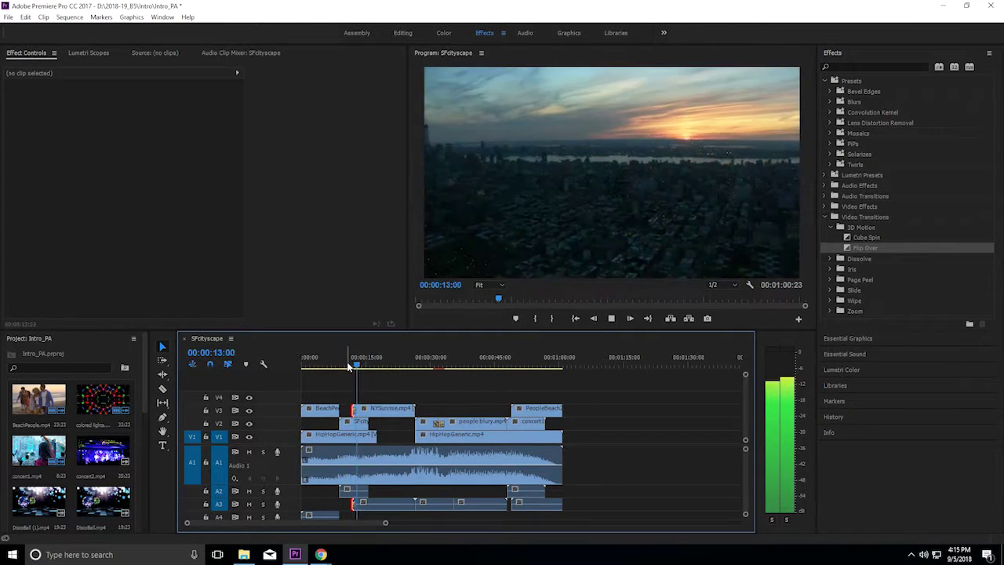
key("space")
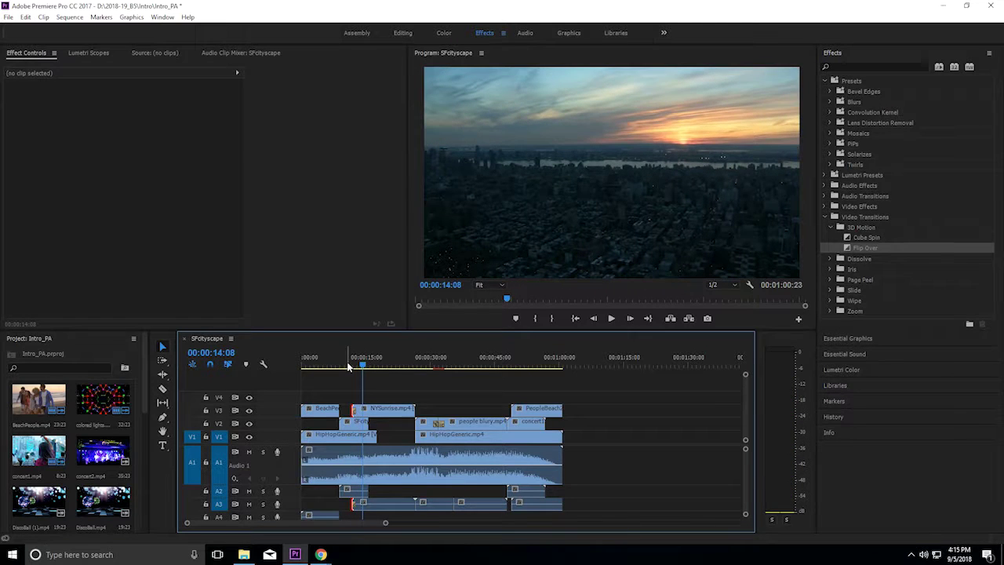
mouse_move(362, 365)
left_mouse_down()
mouse_move(348, 365)
mouse_move(504, 366)
mouse_move(338, 368)
mouse_move(350, 369)
left_mouse_up()
key("space")
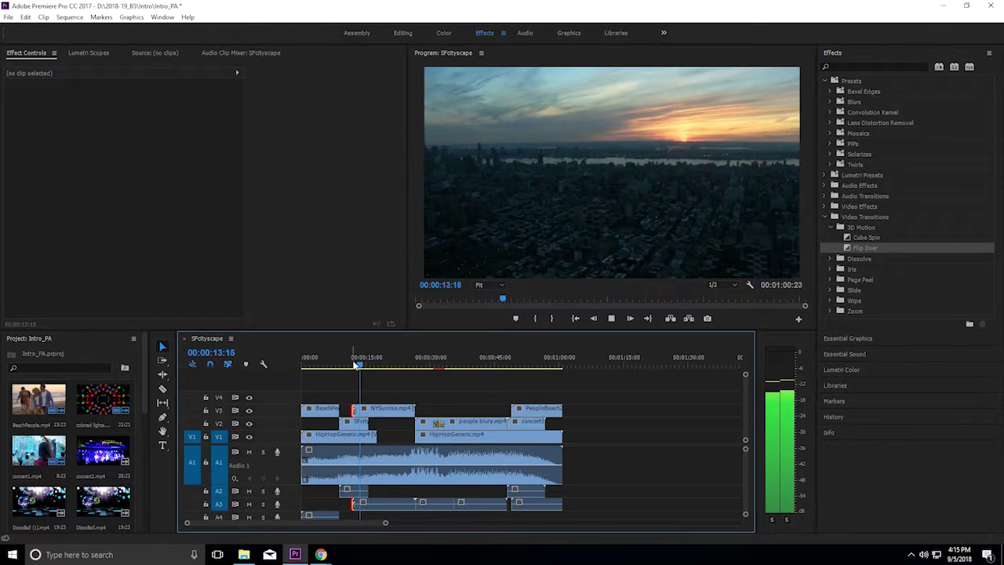
Step: Replay from about 7 seconds, then move the playhead to 00:00:54:07 on the beach shot
left_click_drag(363, 367, 332, 368)
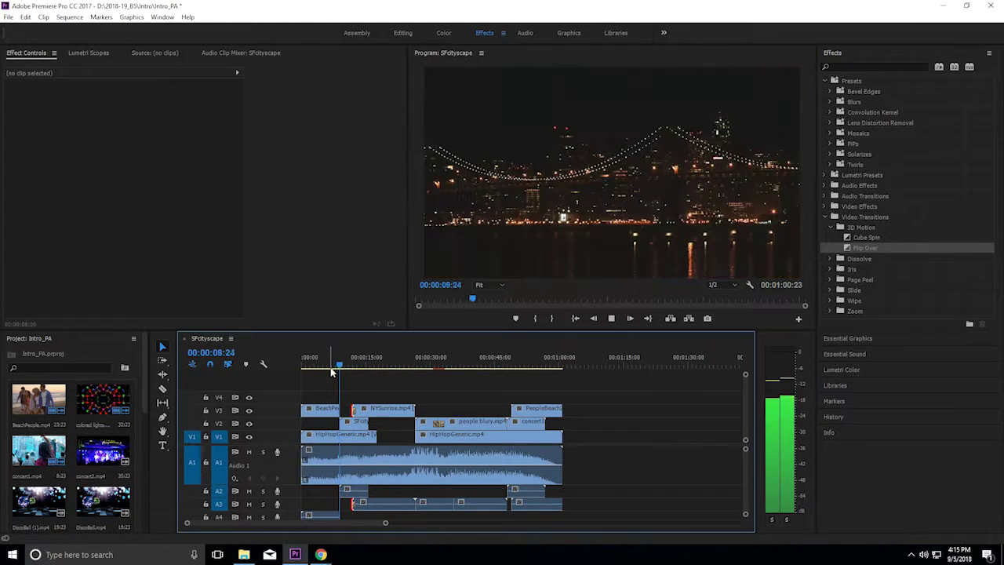
left_click(349, 363)
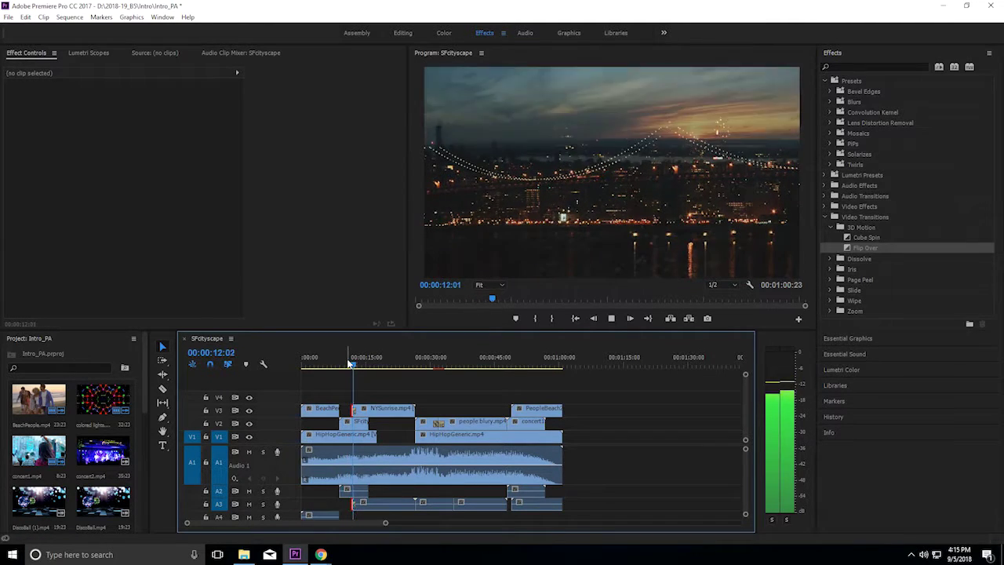
key("space")
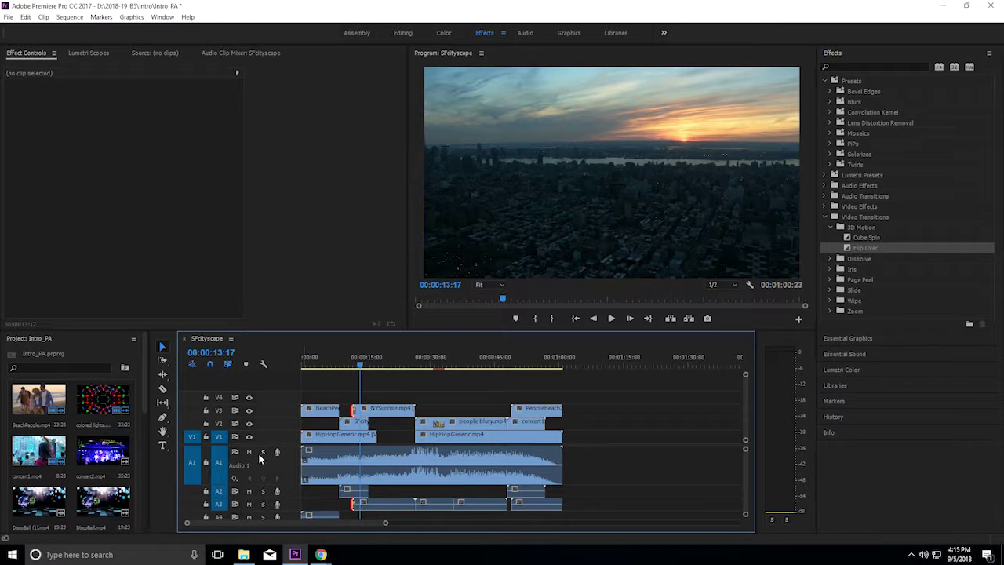
left_click_drag(358, 363, 534, 346)
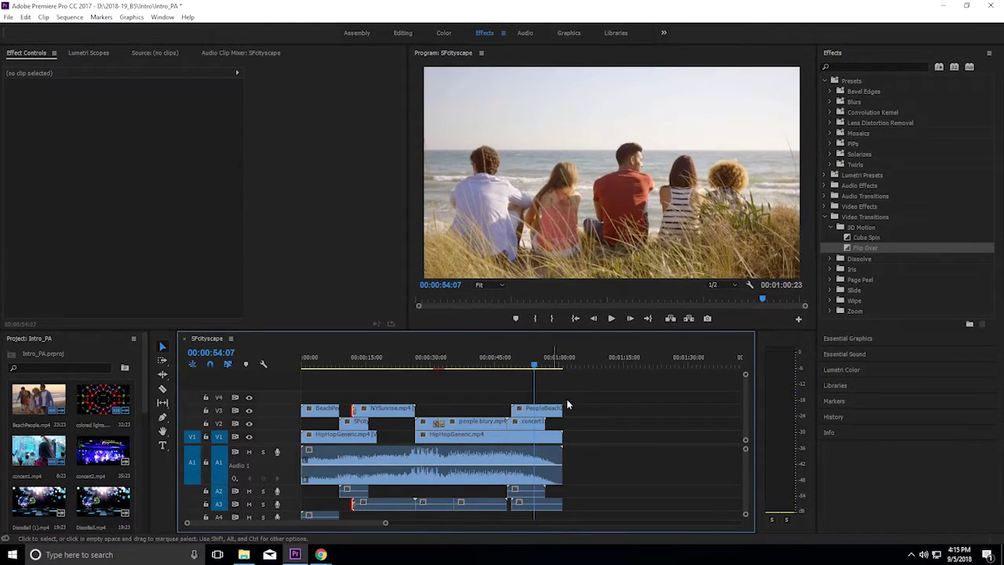
left_click(565, 33)
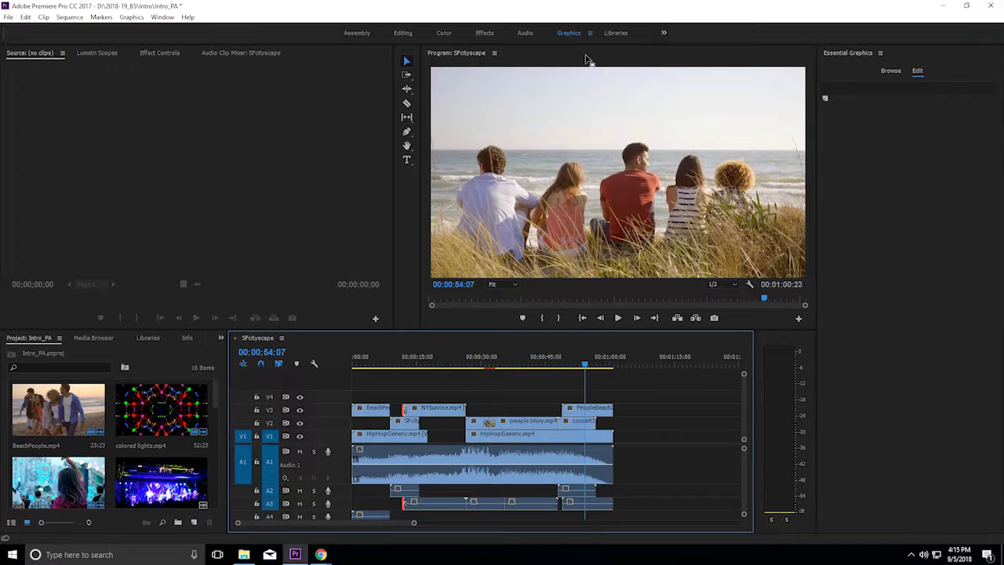
Step: Use the Type tool to place a new text box on the beach shot
left_click(409, 162)
left_click(530, 159)
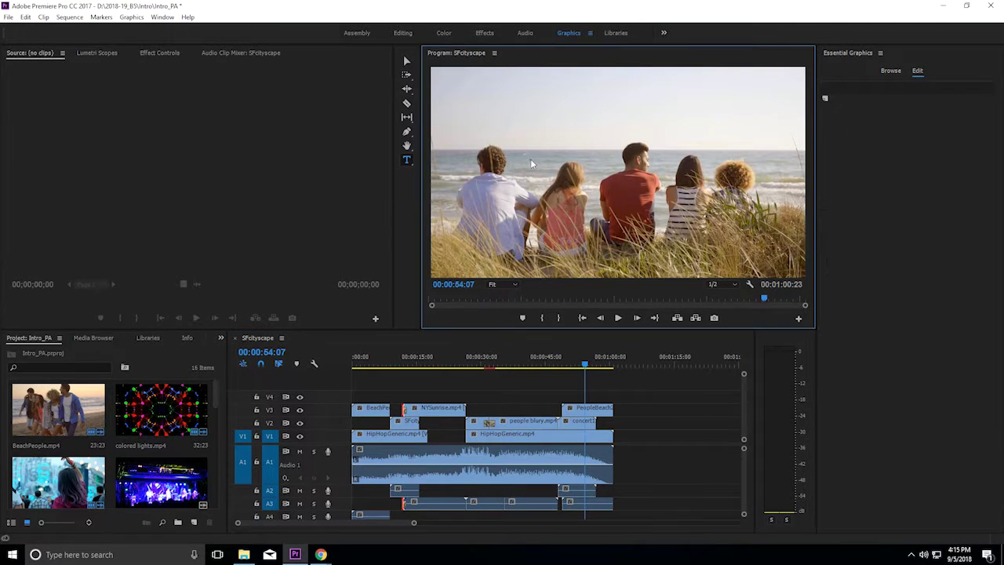
left_click(407, 162)
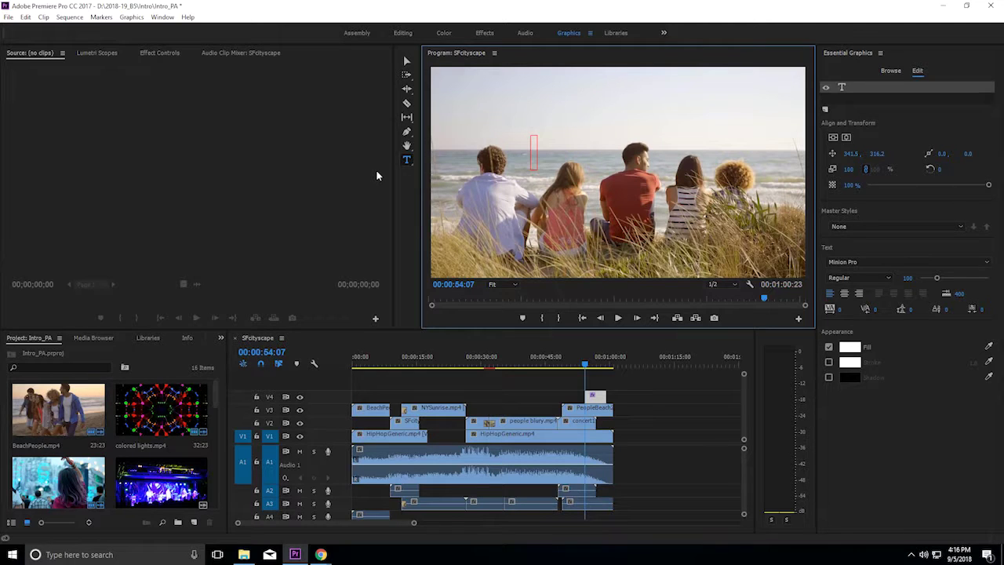
Step: Type the title 'I just typed something', fixing the typo, and select the whole line
type("I just ti")
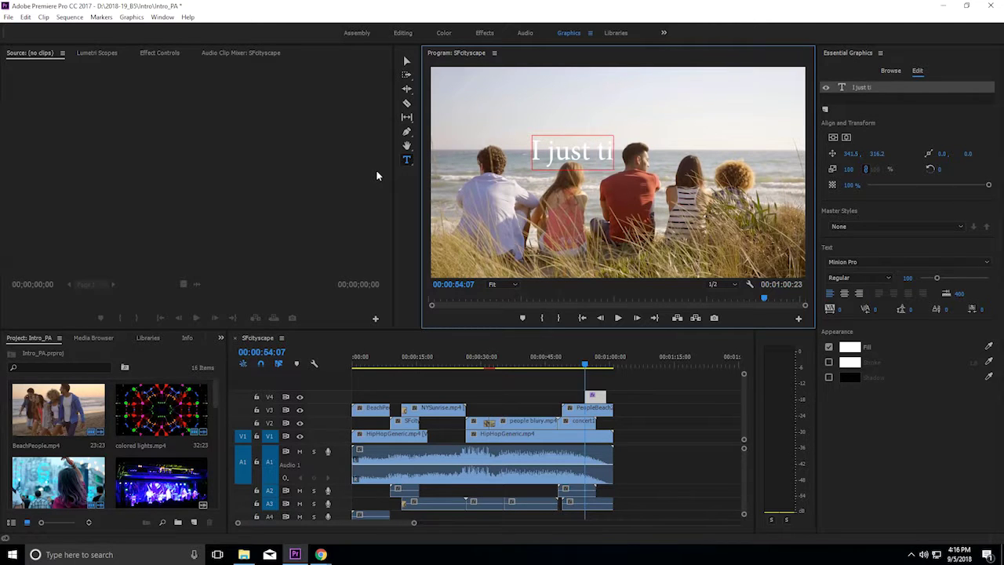
key("BackSpace")
type("yped somet")
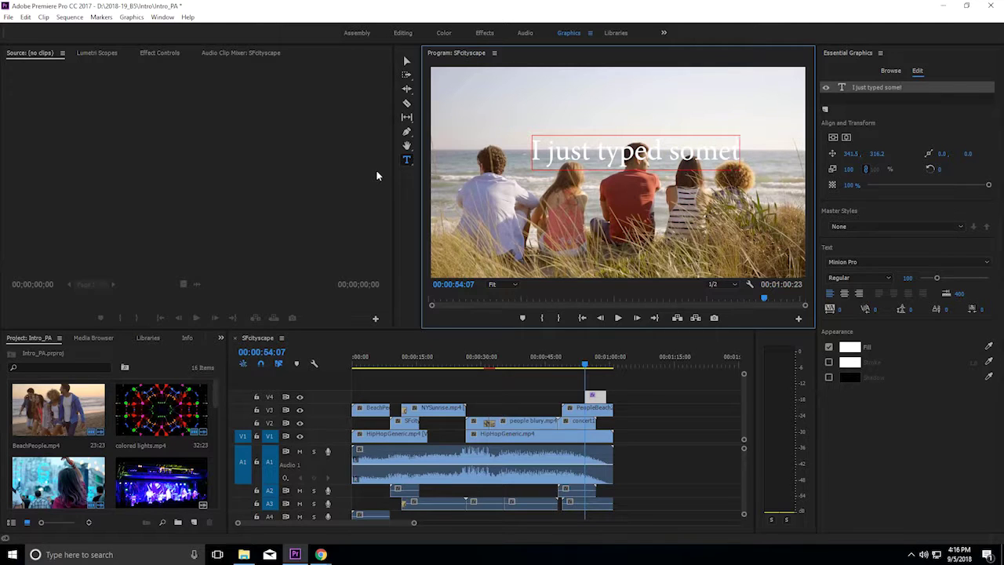
type("hing")
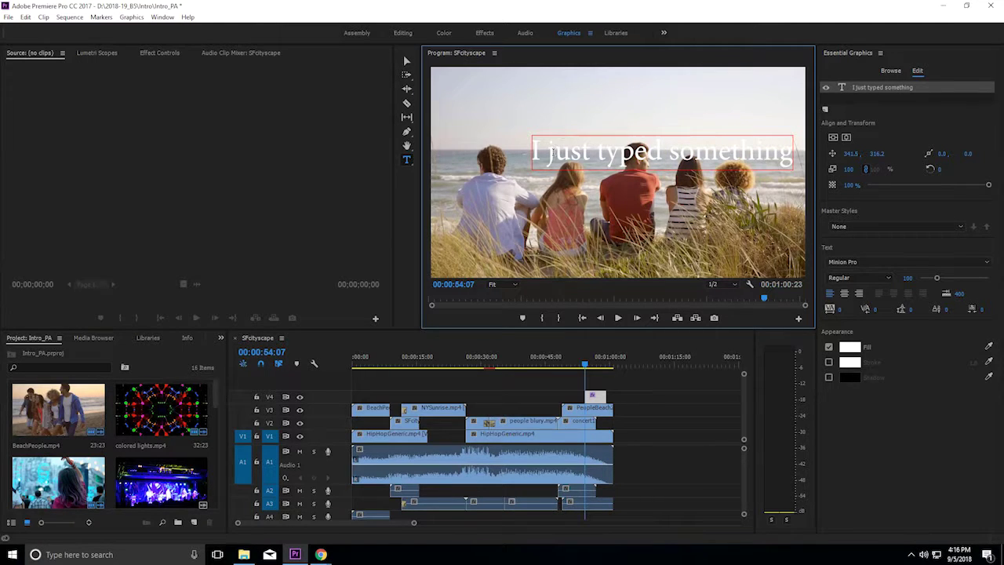
triple_click(552, 153)
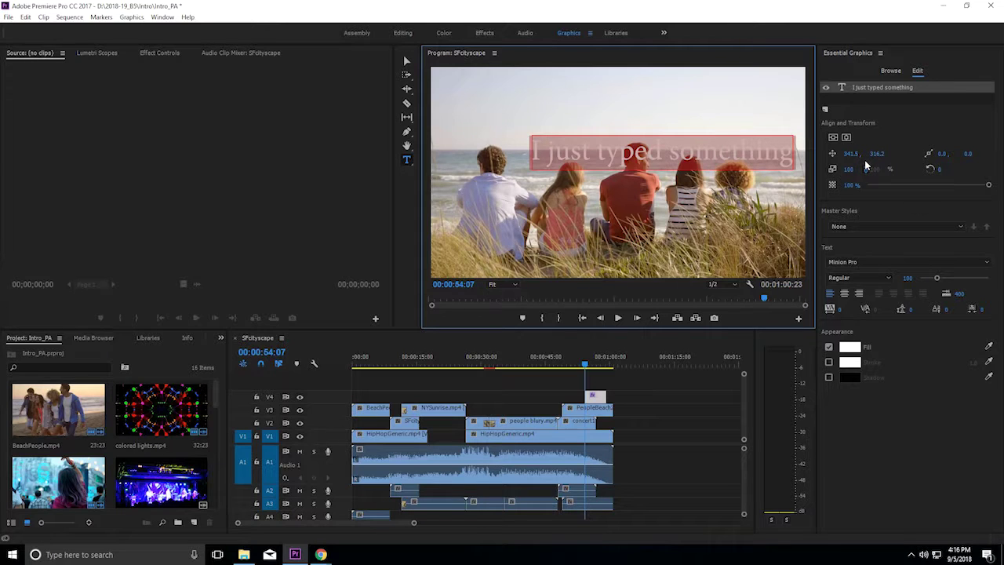
Step: Set the title's font size to 68, finish editing the text, and switch to the Selection Tool
mouse_move(938, 278)
left_mouse_down()
mouse_move(1002, 266)
mouse_move(931, 279)
left_mouse_up()
left_click(619, 154)
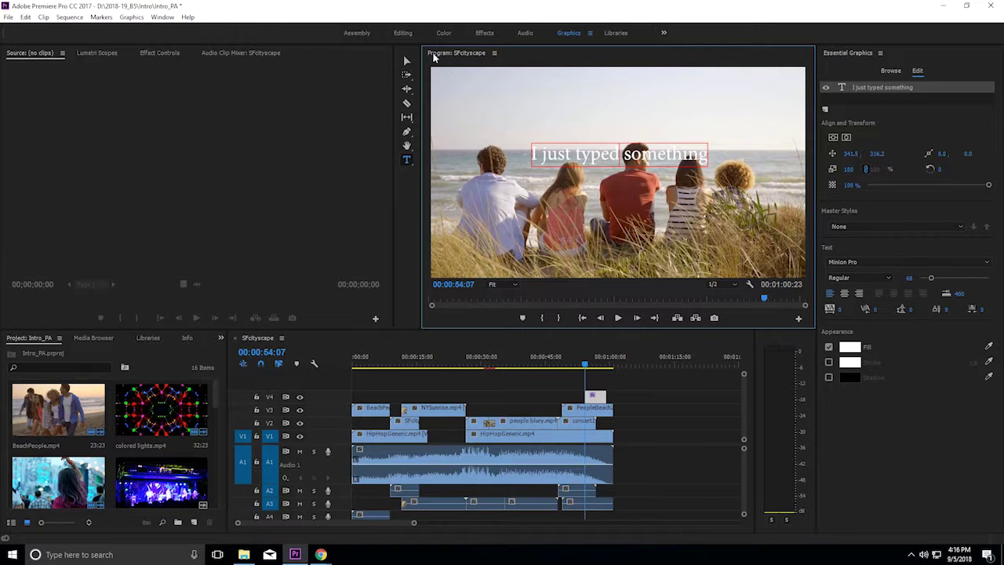
left_click(407, 62)
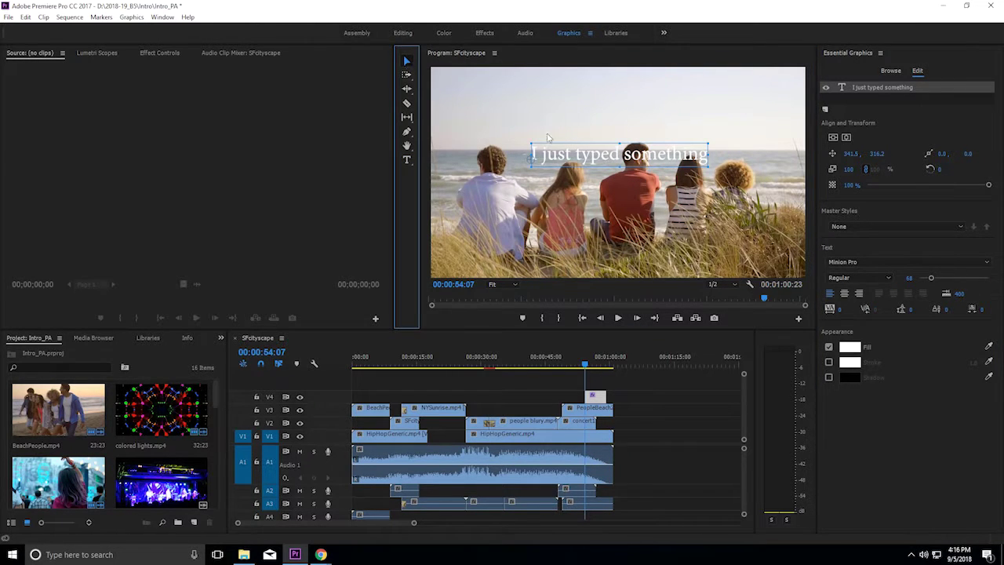
Step: Give the title a light grey fill, centre-align it, and place it upper centre at 461.5, 170.3
left_click_drag(596, 161, 521, 99)
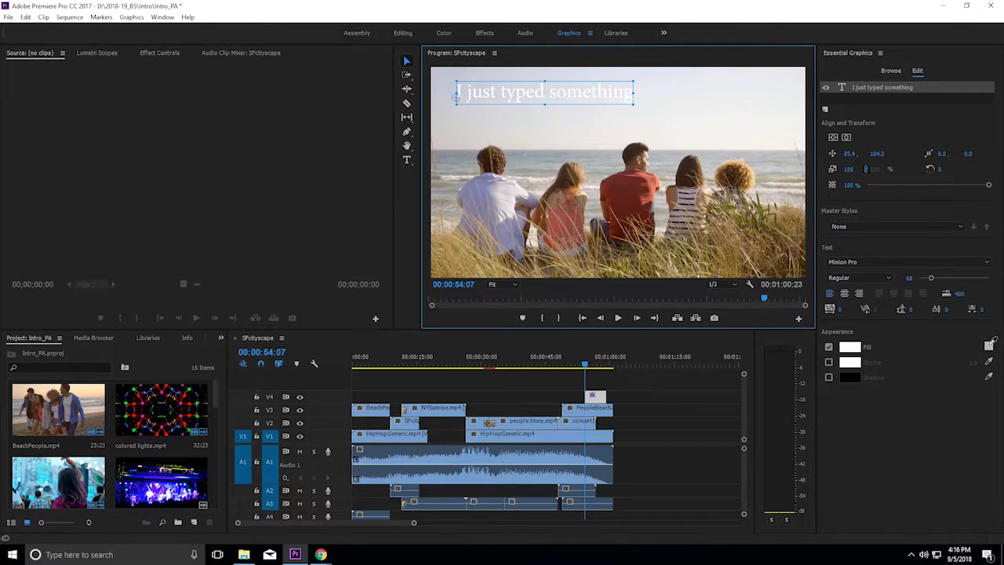
mouse_move(990, 345)
left_mouse_down()
mouse_move(893, 370)
mouse_move(983, 346)
left_mouse_up()
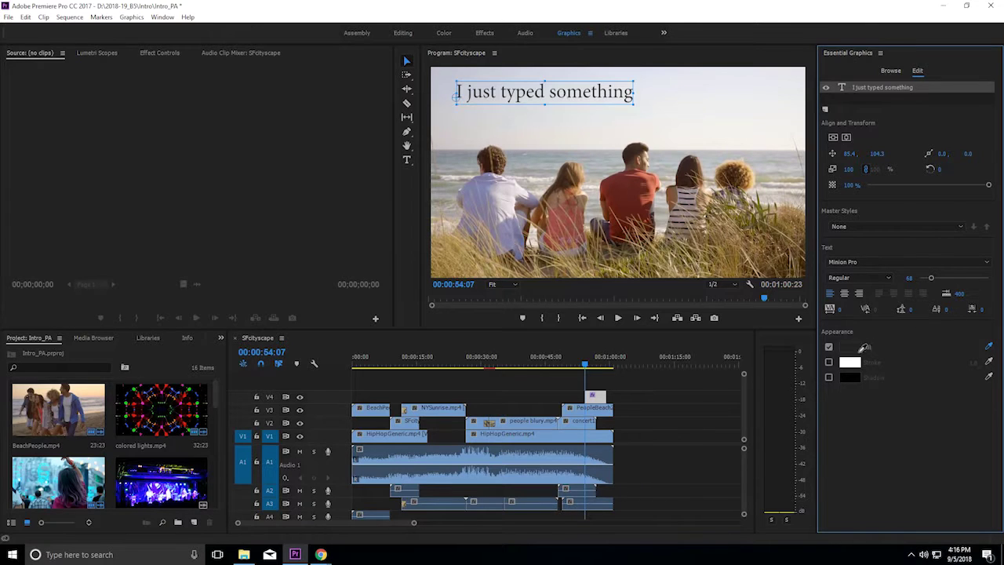
left_click_drag(863, 347, 853, 347)
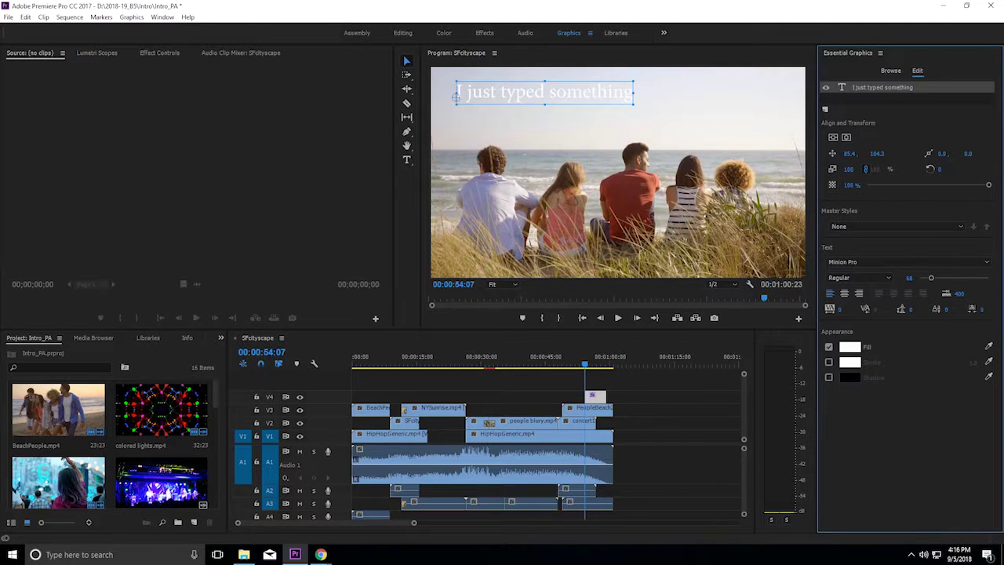
left_click_drag(993, 343, 949, 346)
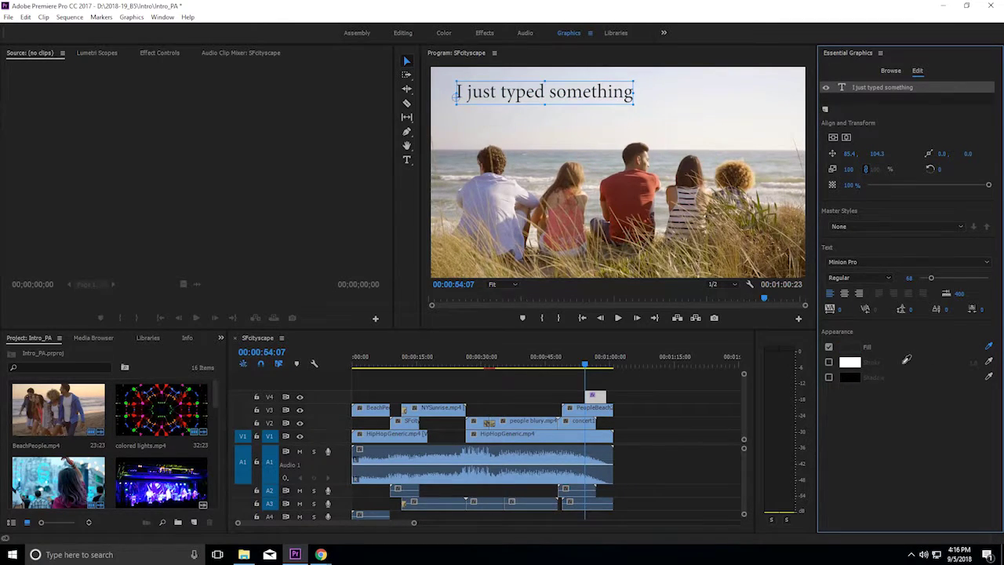
left_click_drag(876, 283, 842, 294)
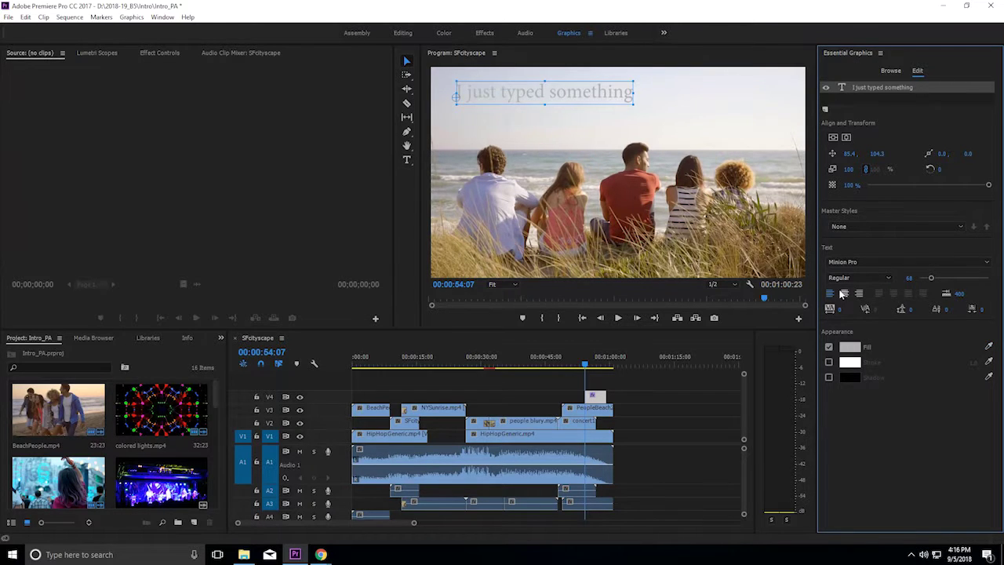
left_click(844, 293)
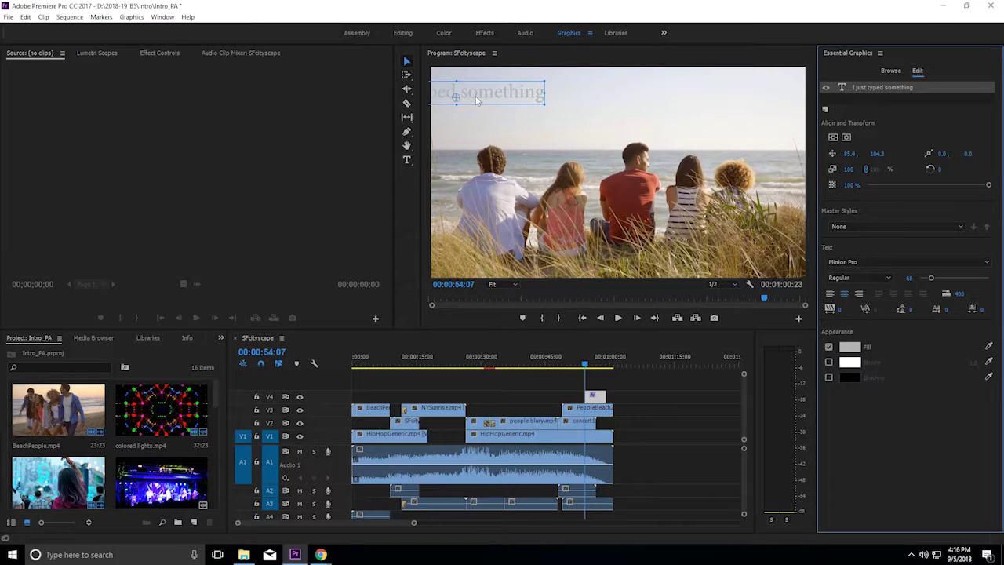
left_click_drag(476, 101, 645, 118)
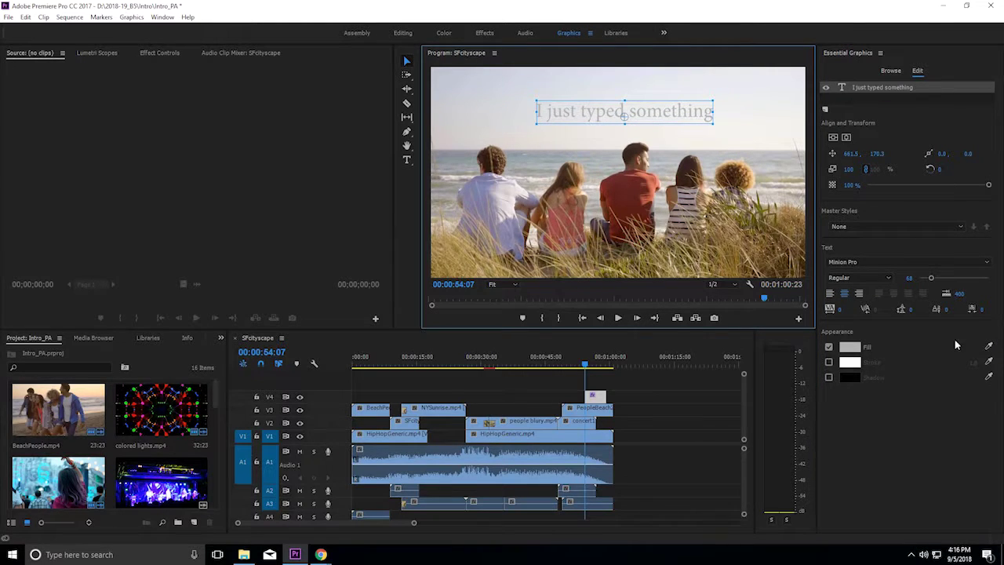